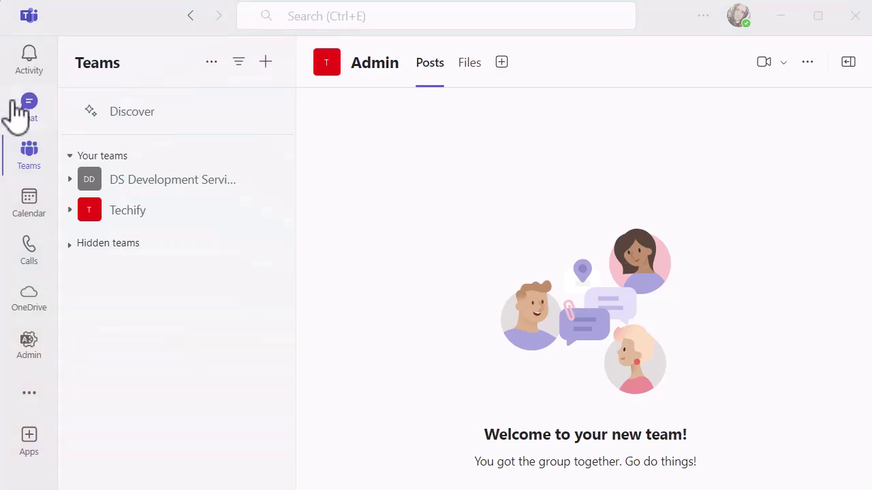
# Review the chat details of the guest conversation and the Project Meeting chat, and hide the details of the guest chat again.
pyautogui.click(32, 114)
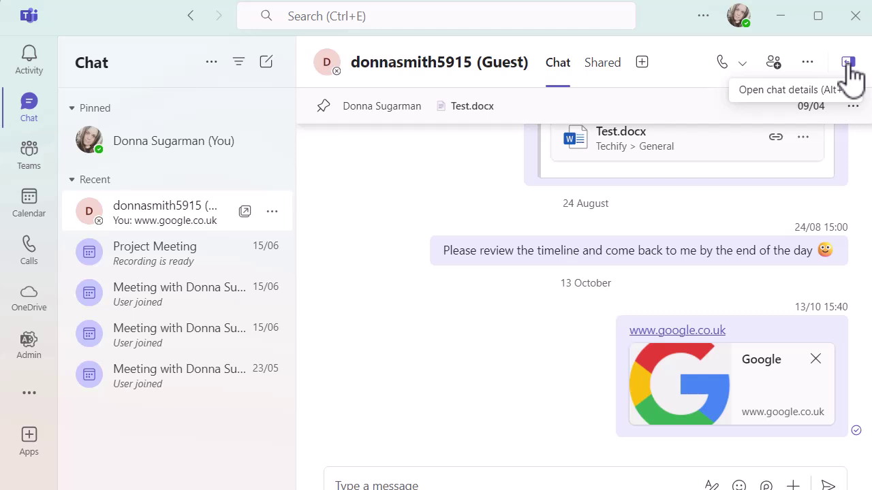
pyautogui.click(849, 63)
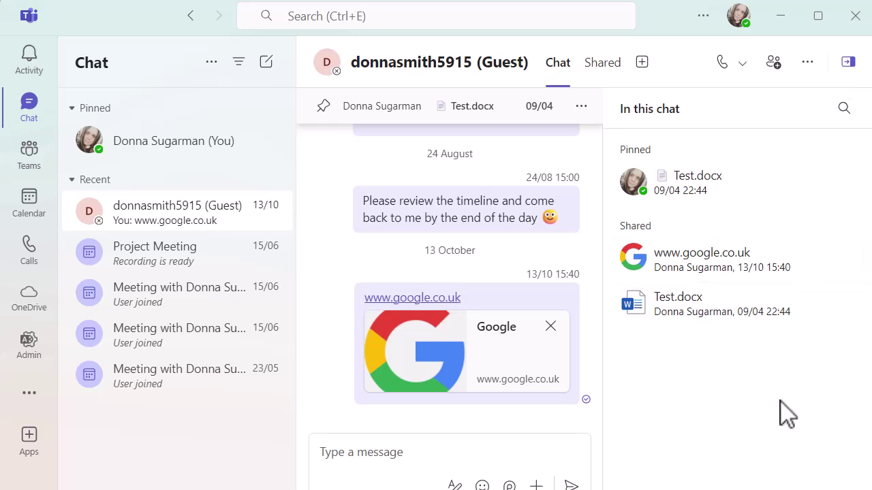
pyautogui.click(179, 264)
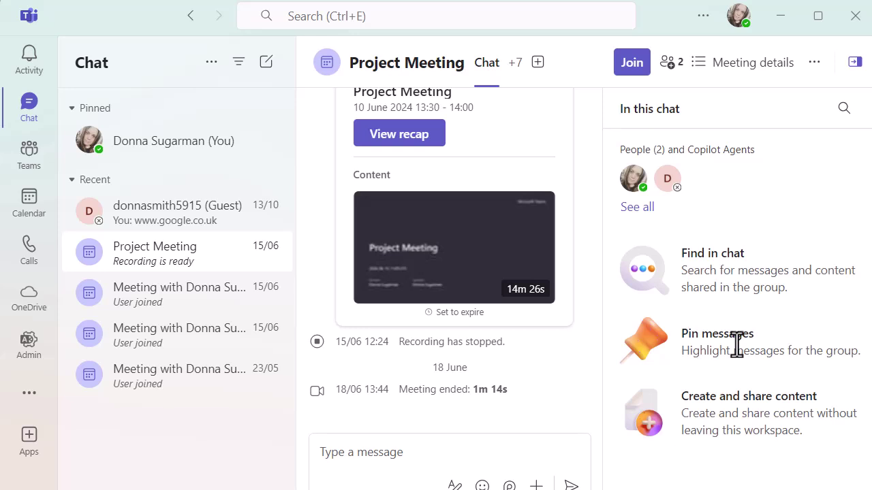
pyautogui.click(184, 214)
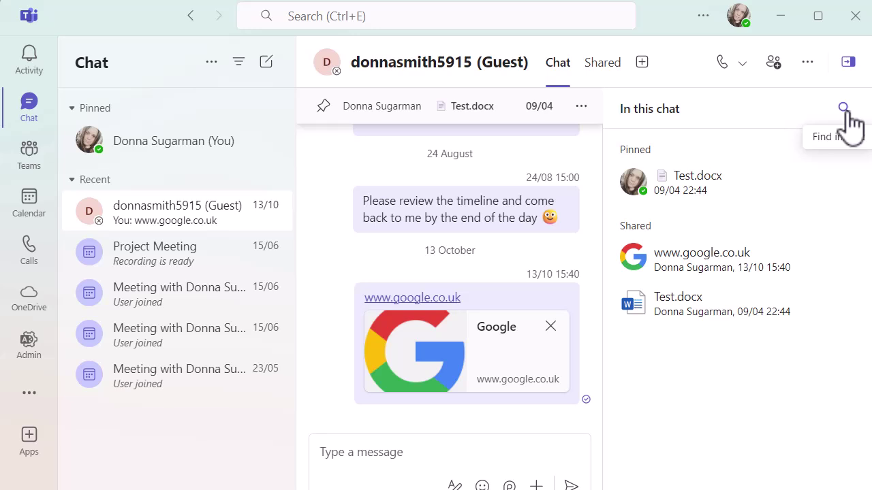
pyautogui.click(850, 63)
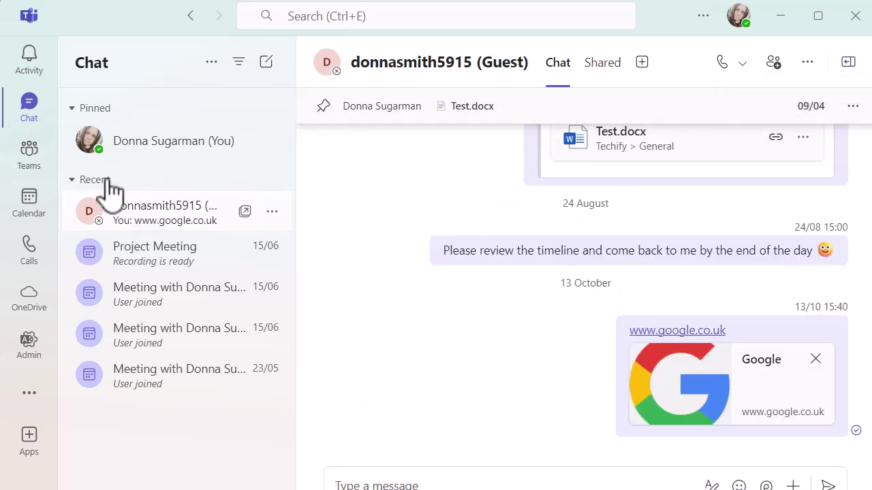
# Switch to the teams list and collapse and re-expand the channels of the Techify and DS Development Services teams.
pyautogui.click(27, 153)
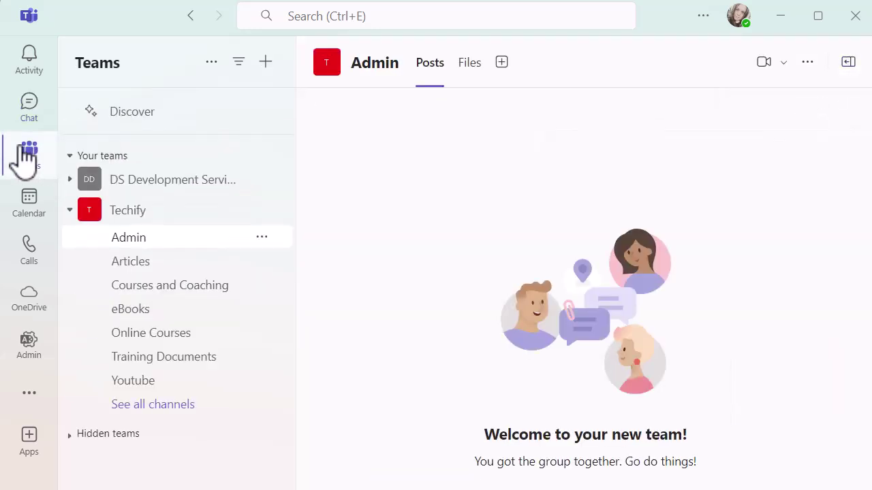
pyautogui.click(68, 211)
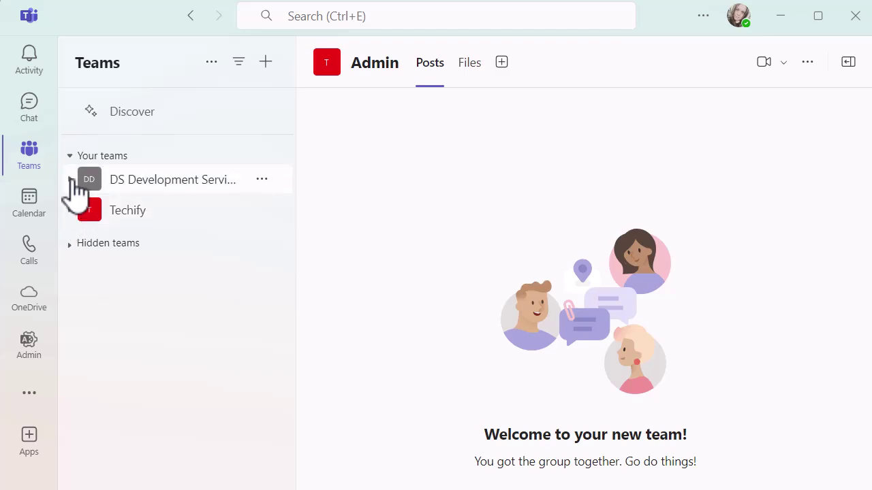
pyautogui.click(69, 179)
pyautogui.click(69, 179)
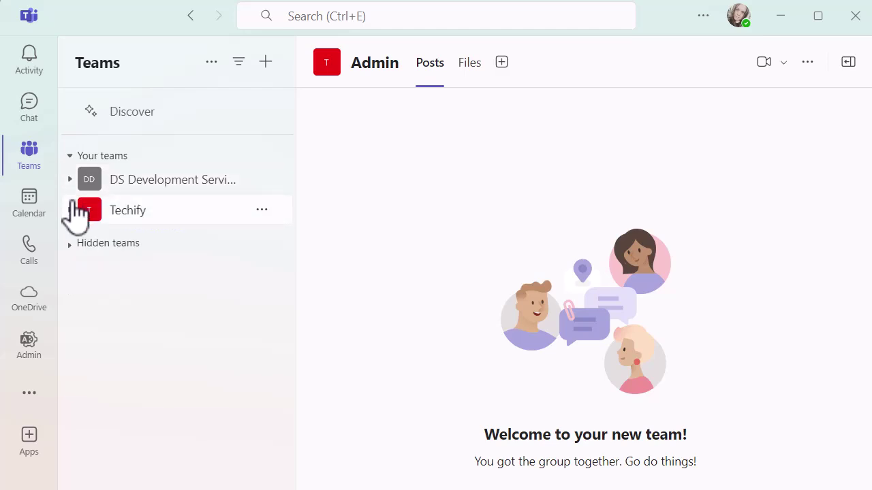
pyautogui.click(70, 210)
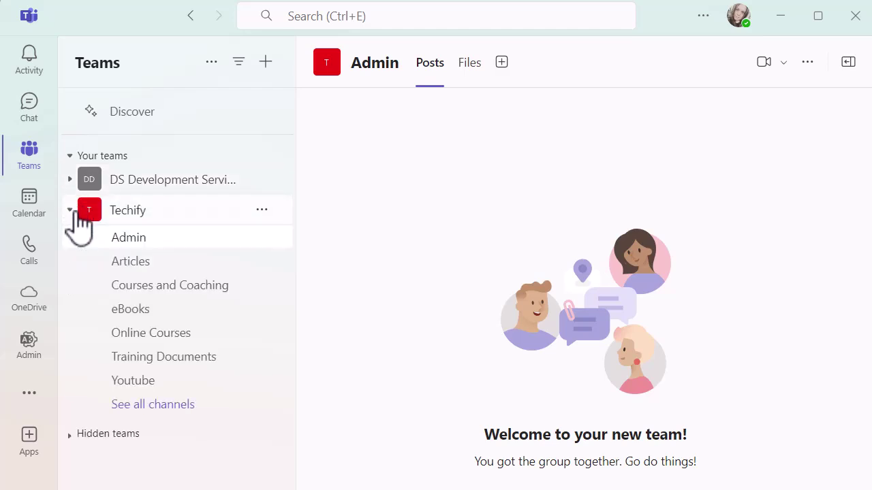
# Open the overview of your teams and channels, filtered to teams you own, and check its further filters and create-or-join options.
pyautogui.click(214, 71)
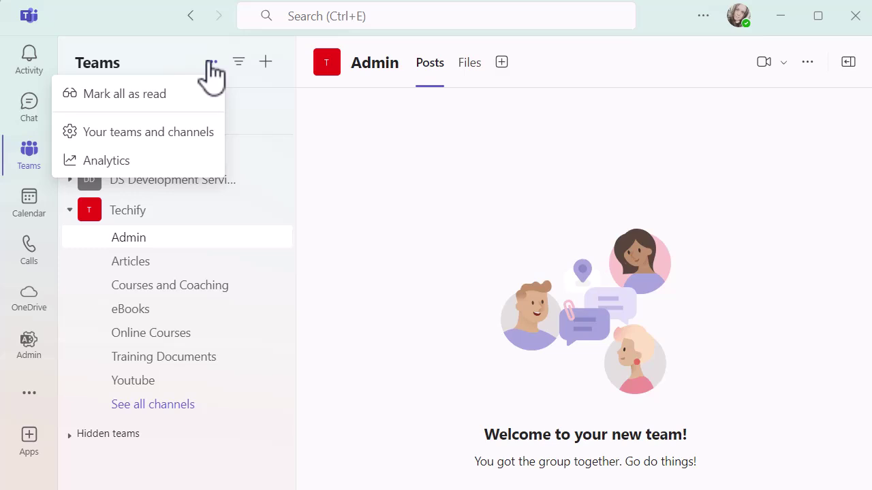
pyautogui.click(158, 134)
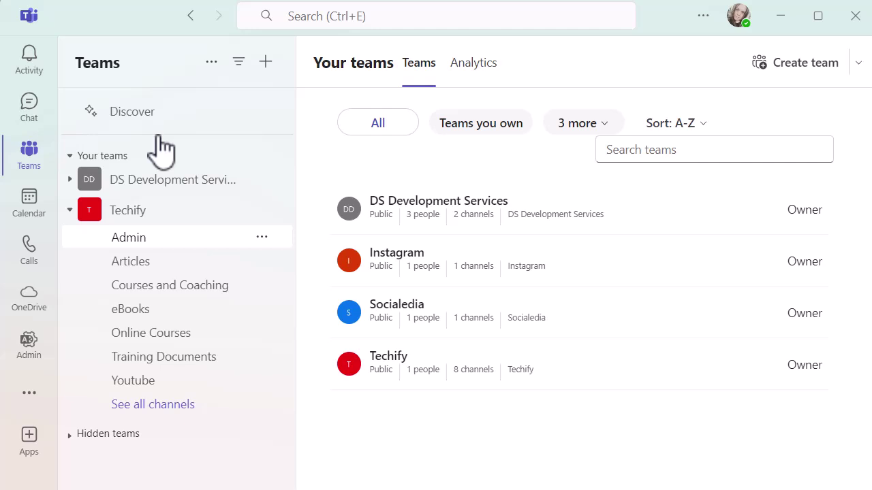
pyautogui.click(488, 131)
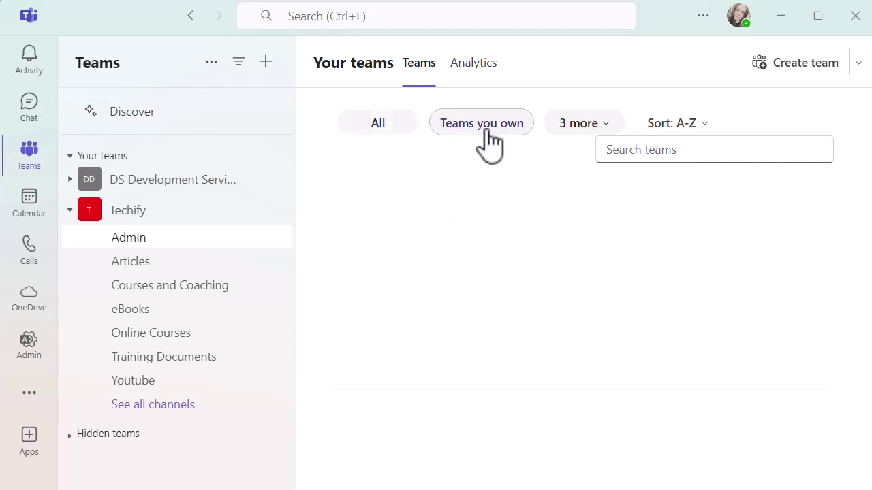
pyautogui.click(604, 131)
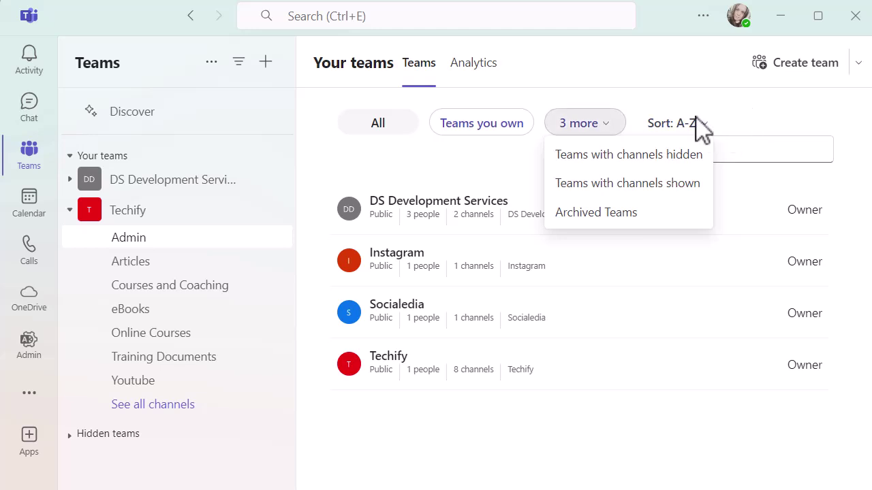
pyautogui.click(859, 62)
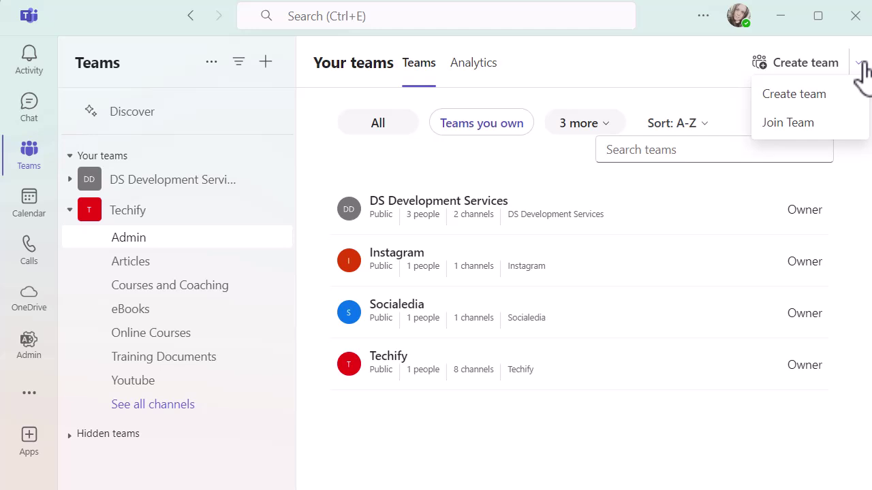
# Show the analytics of your teams for the last ninety days and return to the overview of all teams.
pyautogui.click(473, 73)
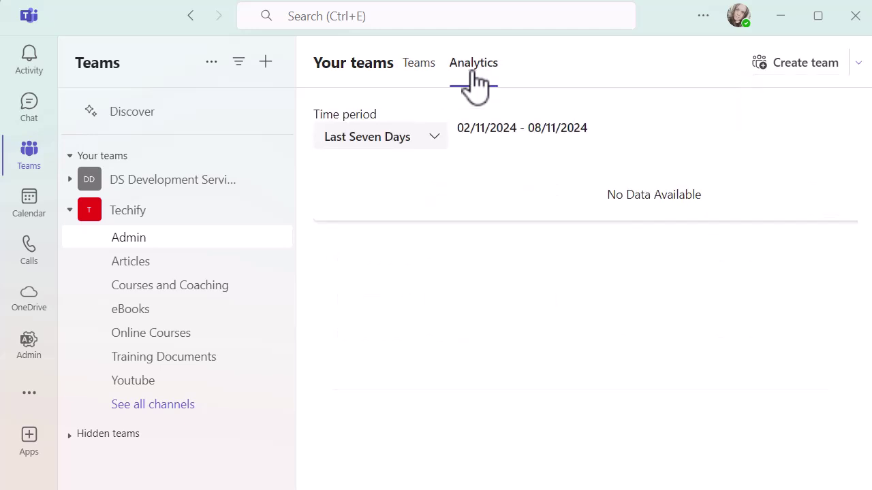
pyautogui.click(435, 140)
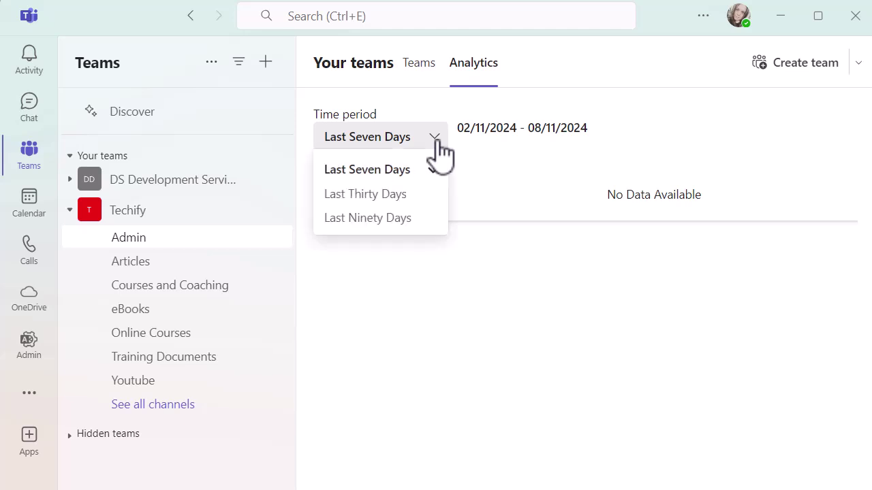
pyautogui.click(391, 218)
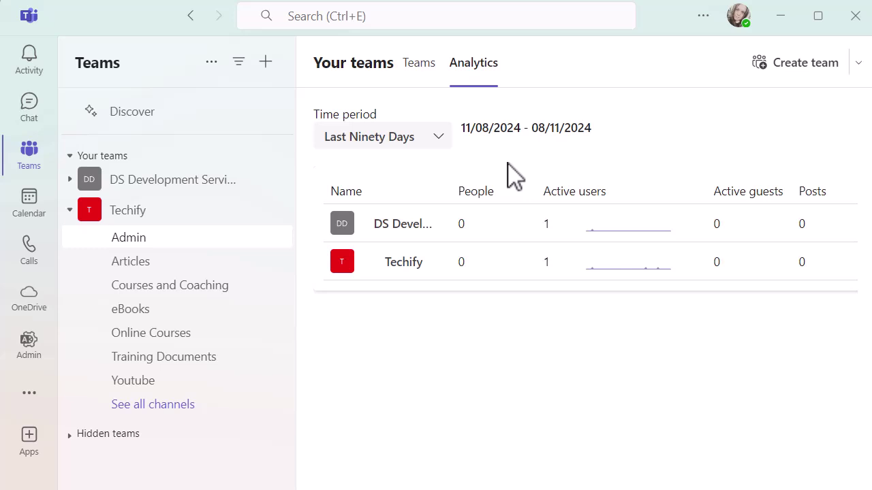
pyautogui.click(421, 68)
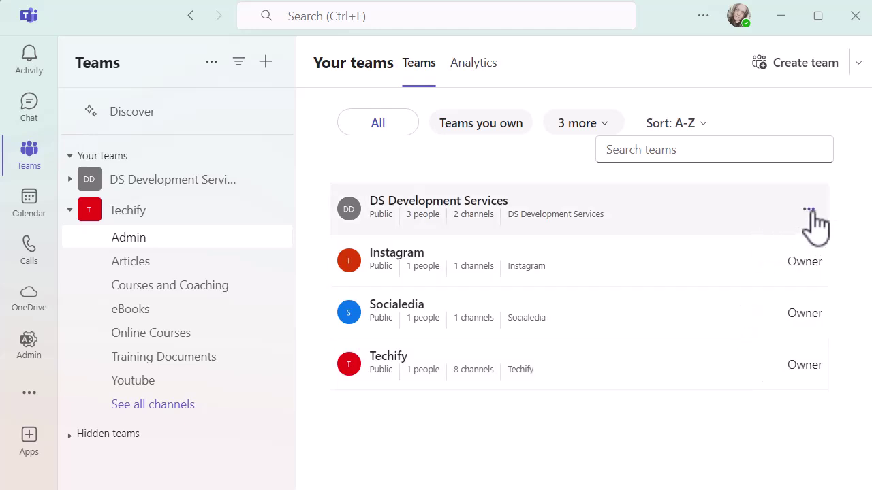
# Review the management options of the DS Development Services team and of its LinkedIn Articles channel.
pyautogui.click(809, 213)
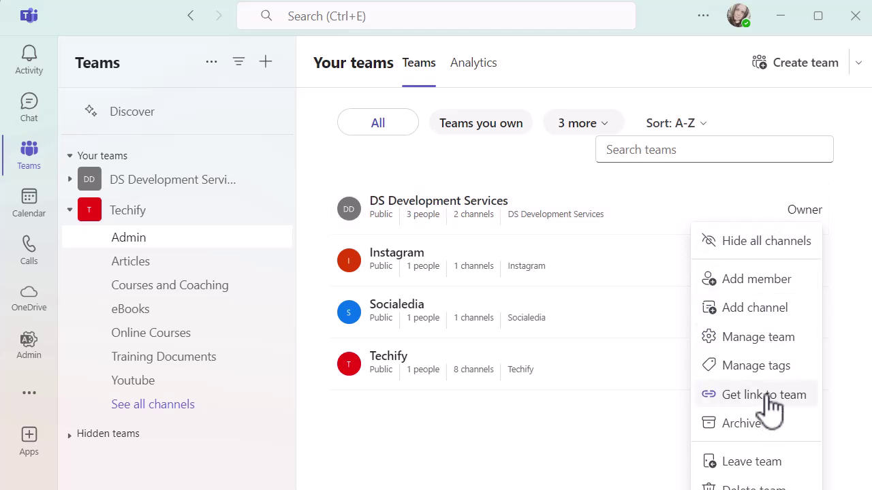
pyautogui.click(537, 208)
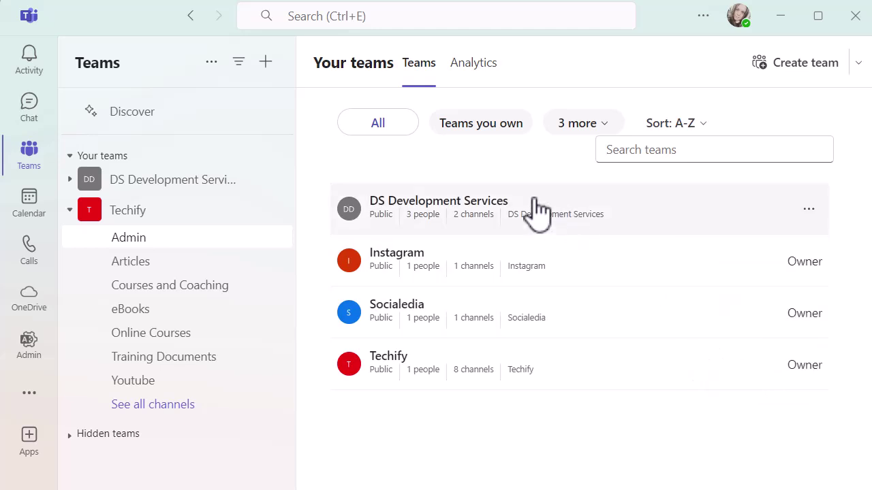
pyautogui.click(537, 212)
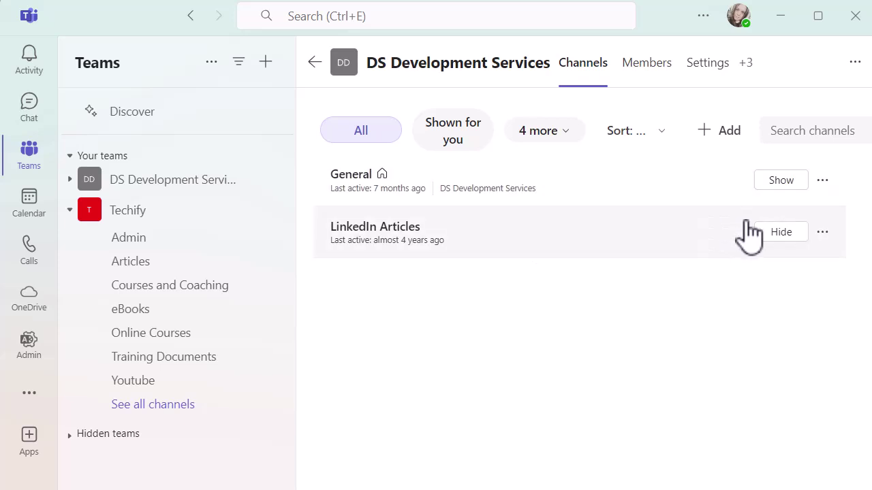
pyautogui.click(823, 232)
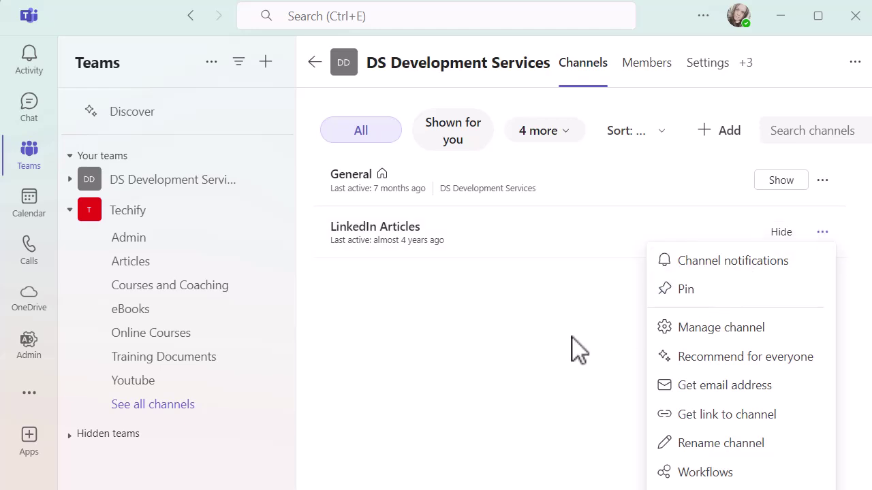
pyautogui.click(722, 136)
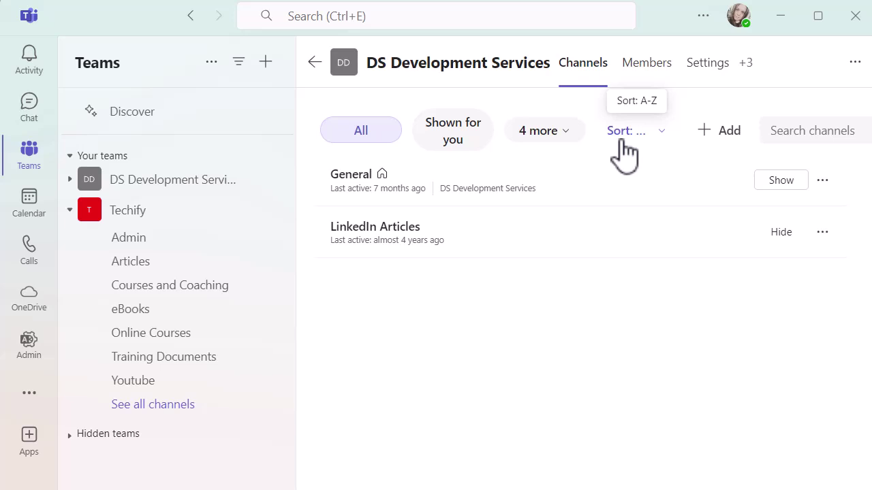
# Look through the members, settings and additional sections of the DS Development Services team and return to its channel list.
pyautogui.click(648, 71)
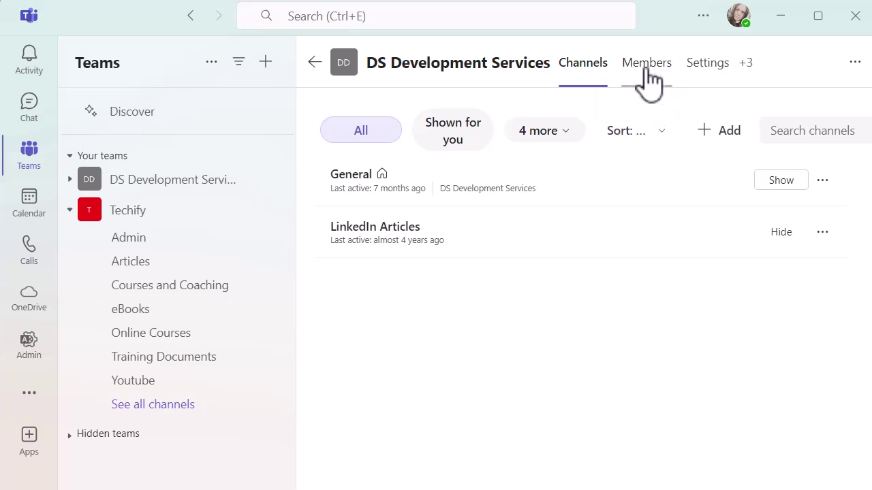
pyautogui.click(696, 65)
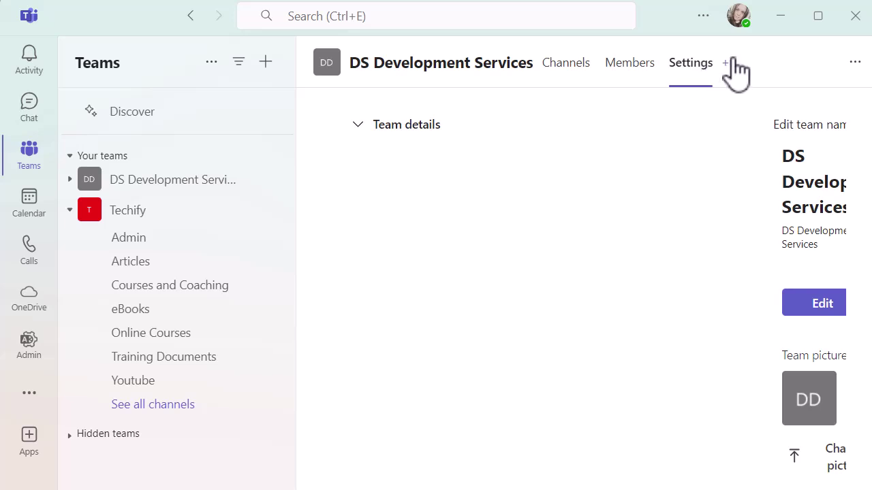
pyautogui.click(732, 63)
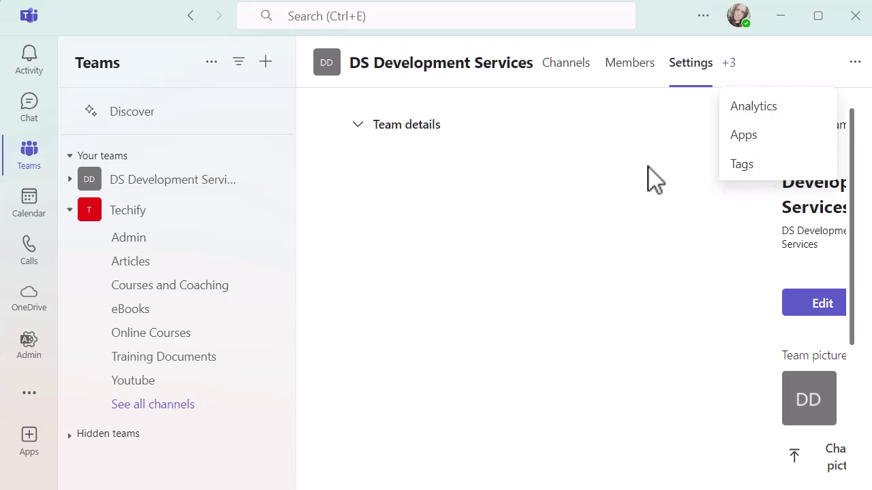
pyautogui.click(583, 70)
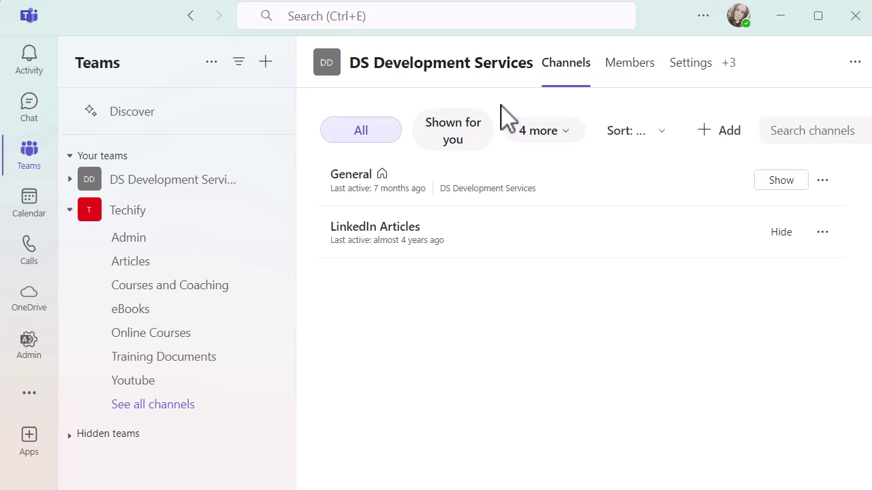
# Show the details of the guest chat again and bring up the management options of the teams list.
pyautogui.click(35, 115)
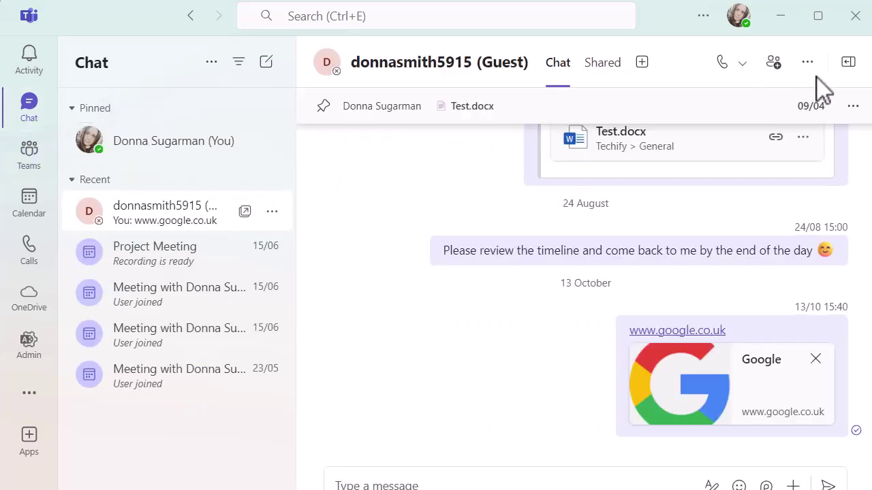
pyautogui.click(848, 63)
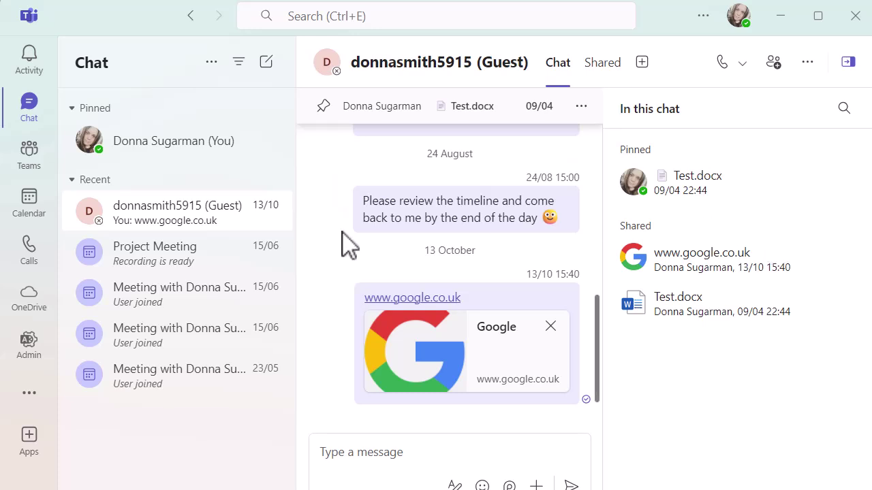
pyautogui.click(25, 160)
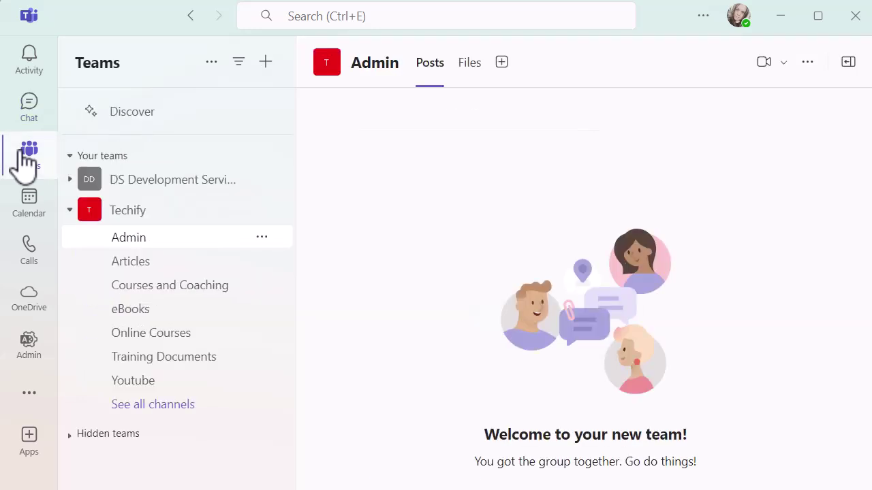
pyautogui.click(211, 63)
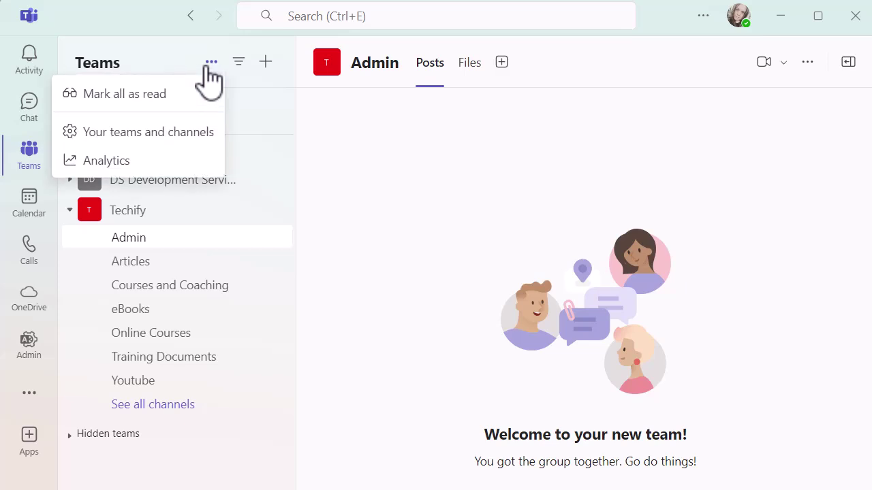